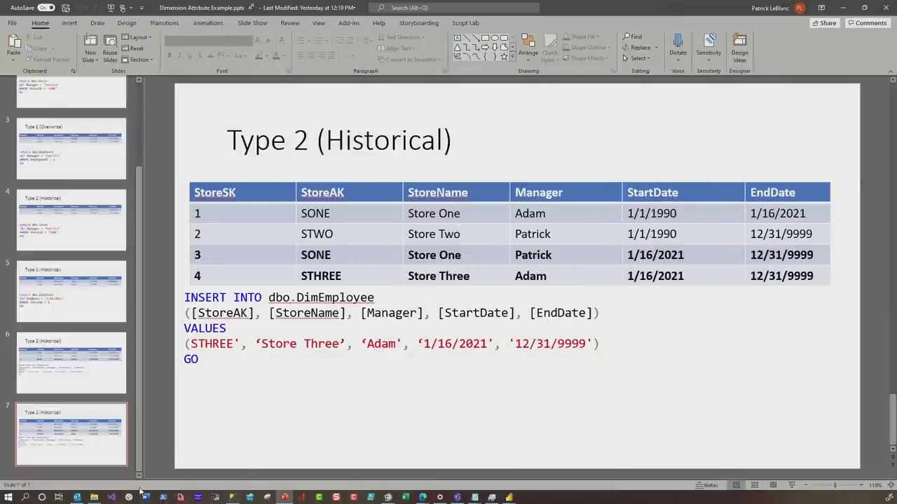
Switch to SQL Server Management Studio and run the SELECT query on dbo.scd_Store in the Store Sales Database Schema script.
{"action": "left_click", "coordinate": [94, 498]}
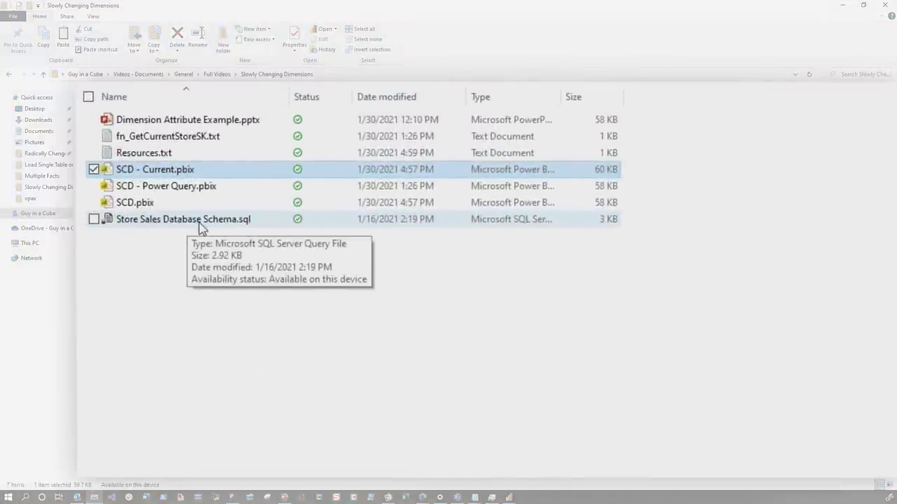
{"action": "left_click", "coordinate": [231, 497]}
{"action": "left_click", "coordinate": [340, 109]}
{"action": "scroll", "coordinate": [350, 115], "scroll_direction": "up", "scroll_amount": 15}
{"action": "scroll", "coordinate": [367, 124], "scroll_direction": "up", "scroll_amount": 10}
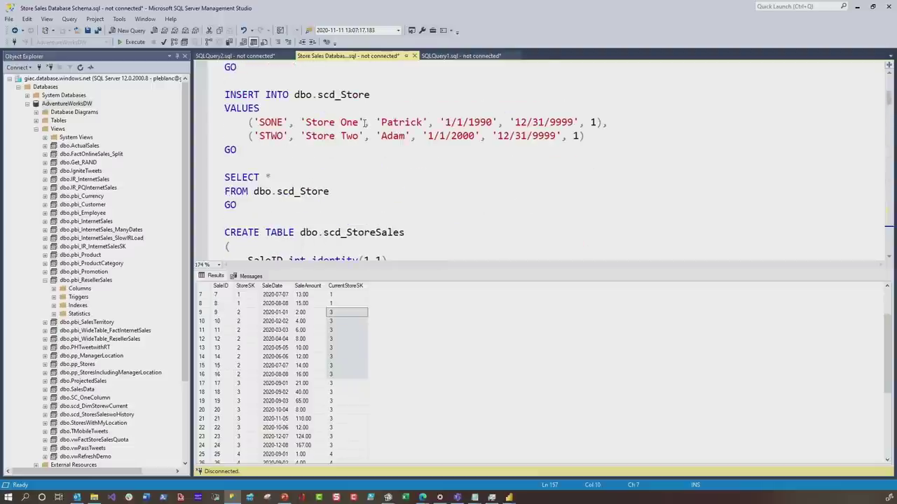
{"action": "scroll", "coordinate": [364, 123], "scroll_direction": "down", "scroll_amount": 15}
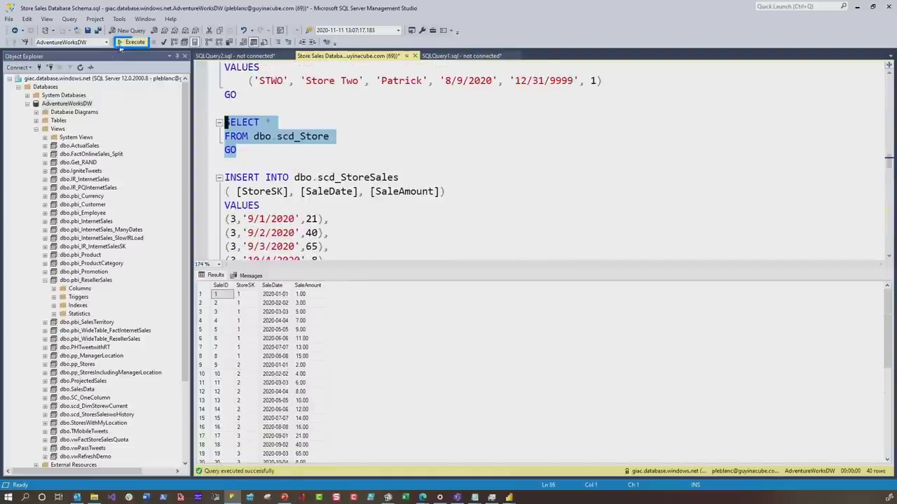
{"action": "left_click", "coordinate": [125, 43]}
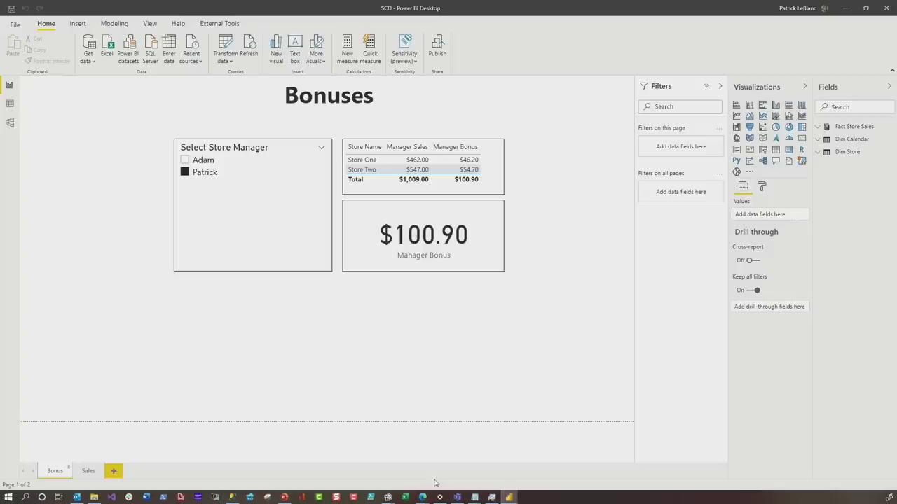
In the SCD report in Power BI Desktop, examine the model relationships and the formulas of the Manager Bonus and Manager Sales measures.
{"action": "left_click", "coordinate": [10, 122]}
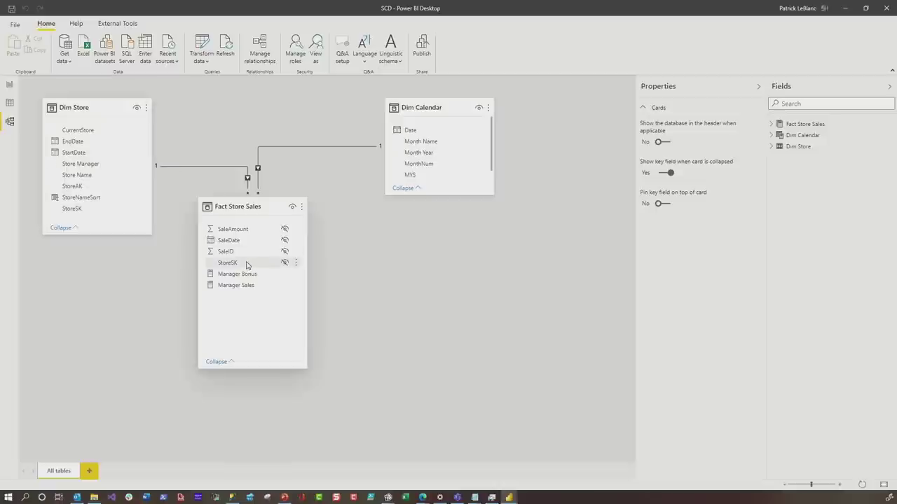
{"action": "left_click", "coordinate": [10, 85]}
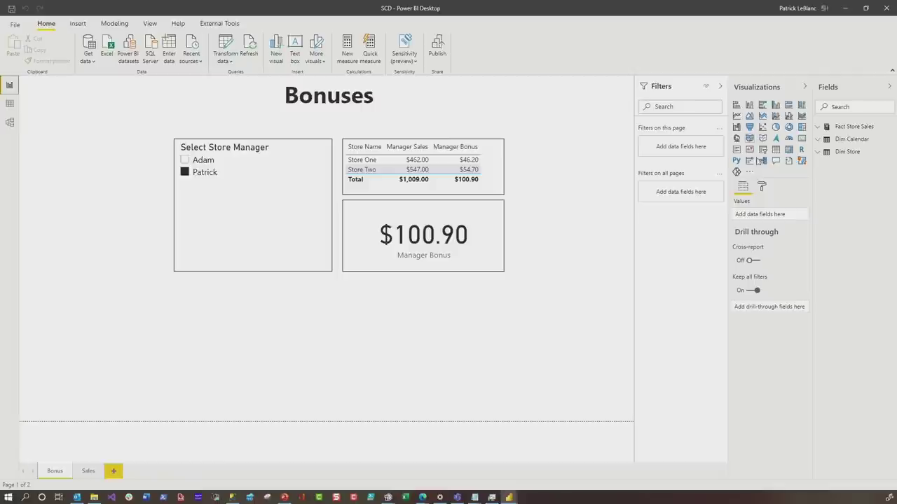
{"action": "left_click", "coordinate": [854, 126]}
{"action": "left_click", "coordinate": [858, 140]}
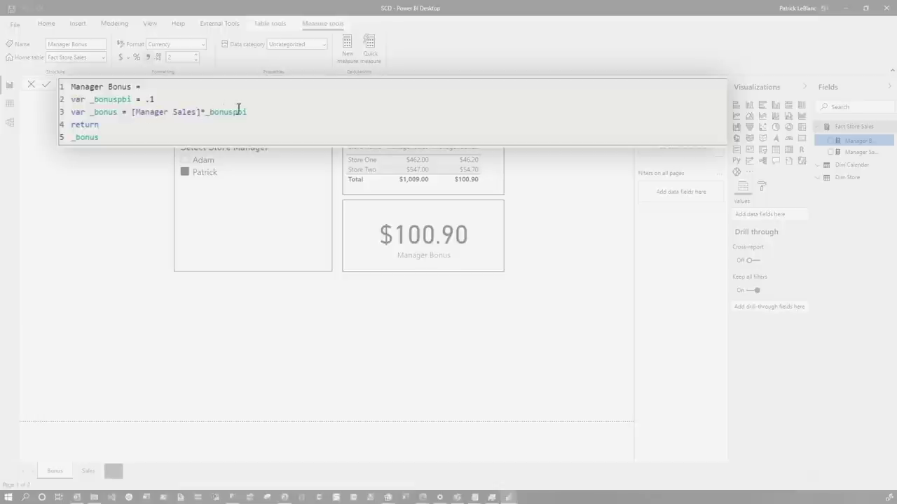
{"action": "left_click", "coordinate": [866, 152]}
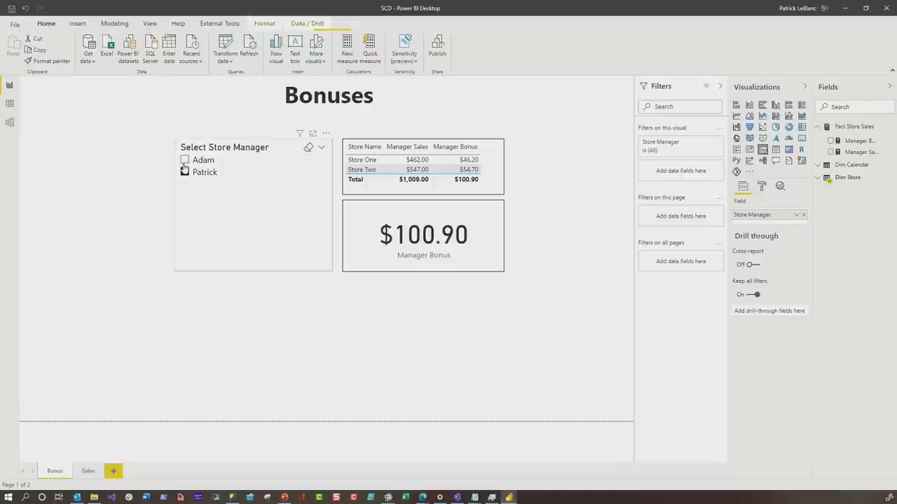
Filter the Bonus page and the Sales page by each store manager in turn to compare their figures.
{"action": "left_click", "coordinate": [184, 161]}
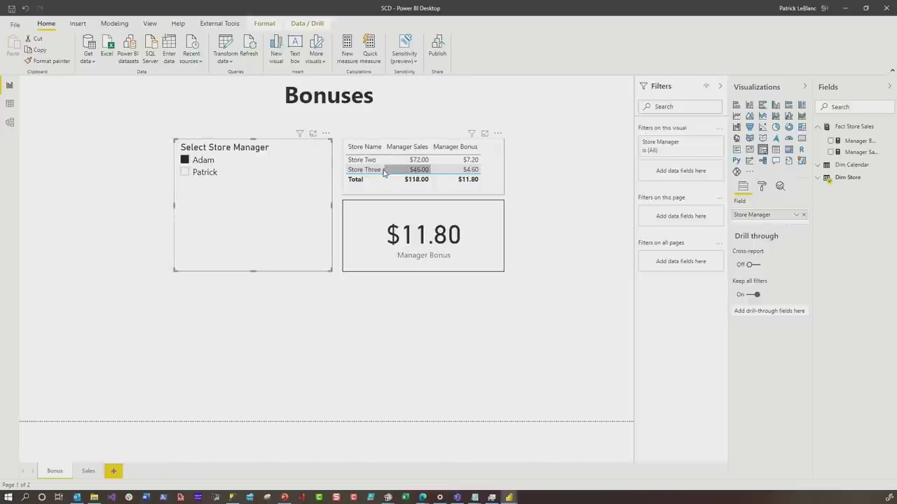
{"action": "left_click", "coordinate": [185, 173]}
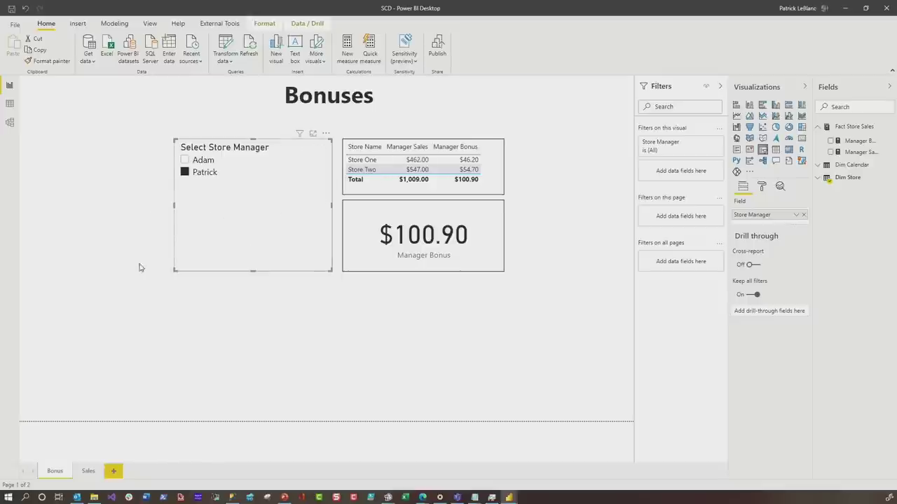
{"action": "left_click", "coordinate": [89, 472]}
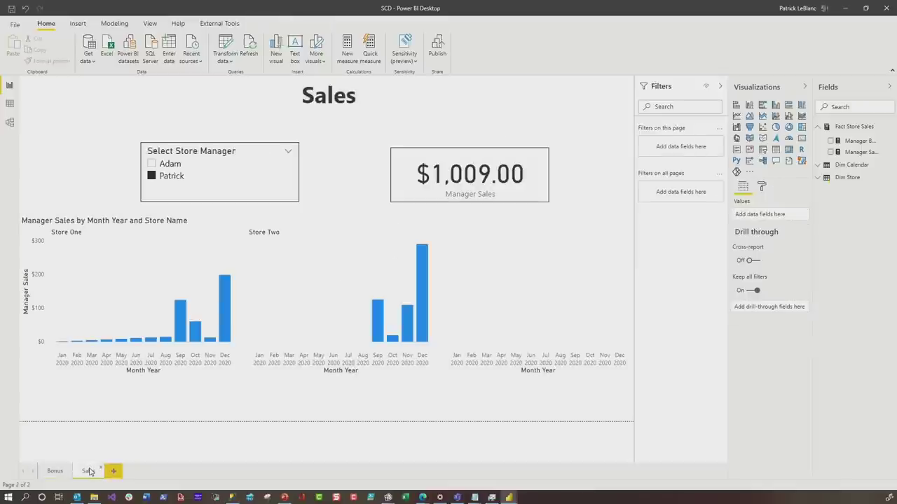
{"action": "left_click", "coordinate": [171, 164]}
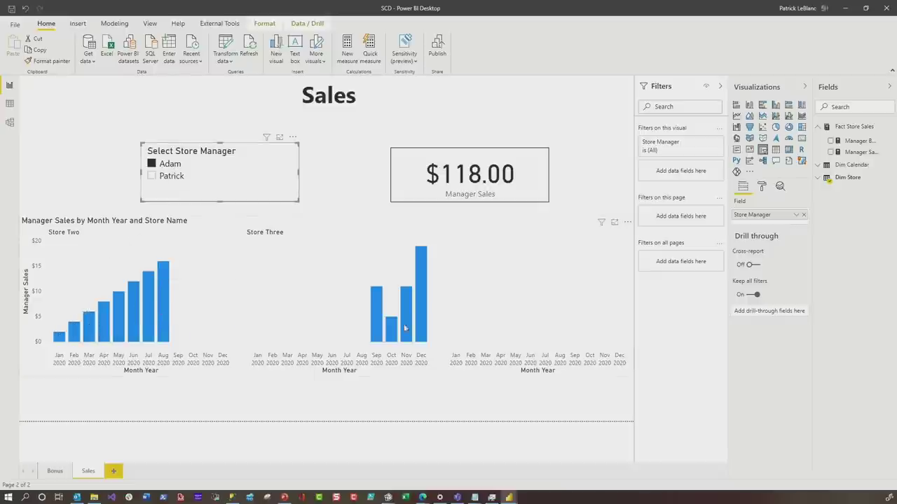
{"action": "left_click", "coordinate": [156, 177]}
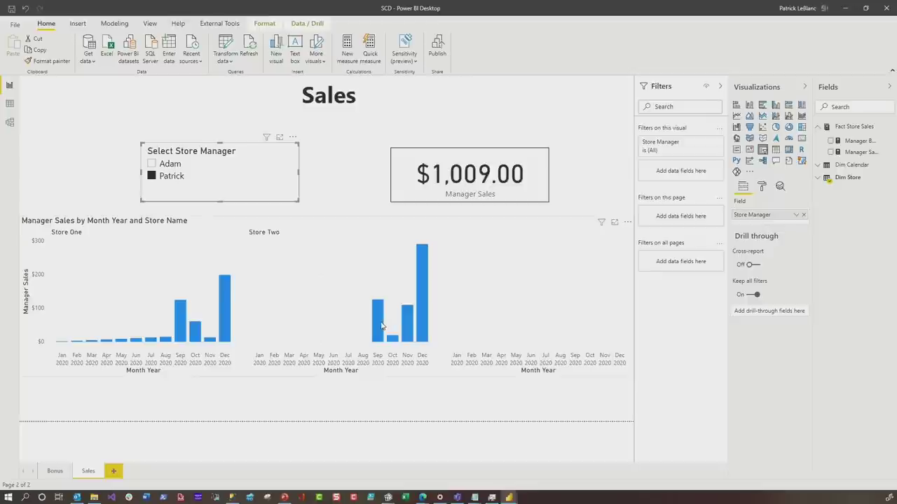
{"action": "mouse_move", "coordinate": [375, 320]}
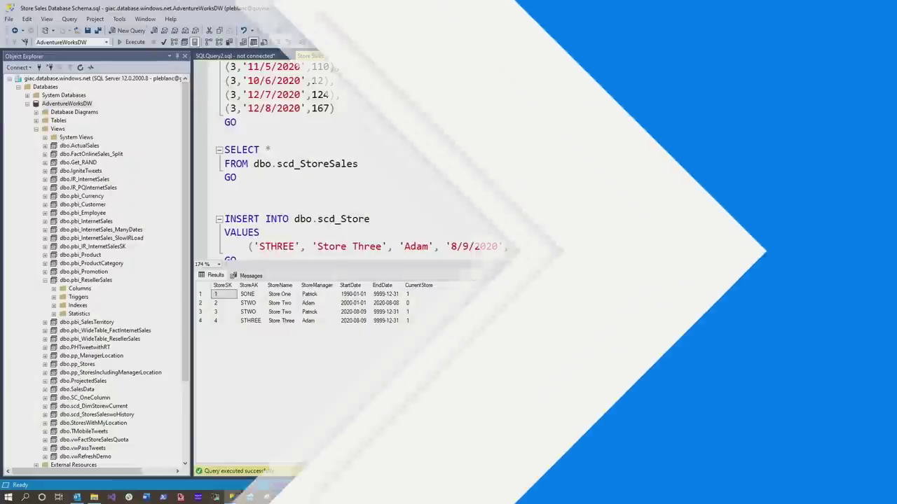
Switch to SQL Server Management Studio, hide the results pane and run the SELECT statement inside the dbo.scd_DimStorewCurrent view definition.
{"action": "key", "text": "ctrl+r"}
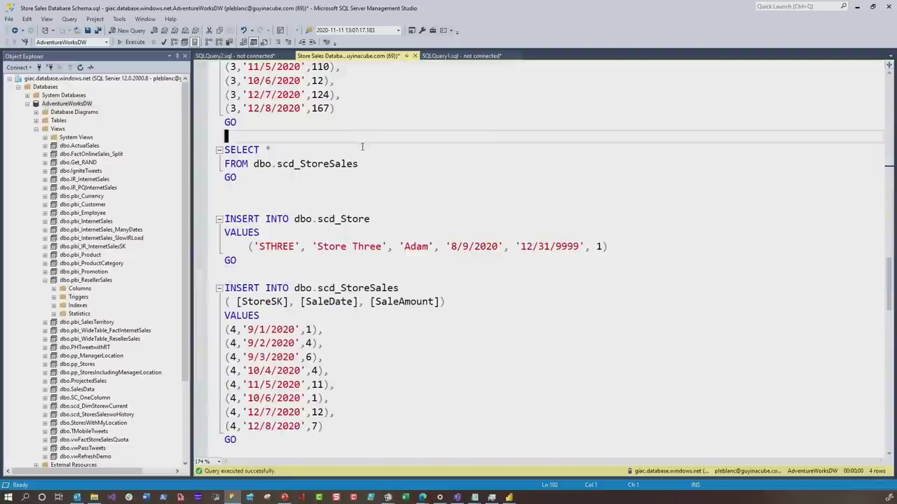
{"action": "scroll", "coordinate": [360, 146], "scroll_direction": "down", "scroll_amount": 8}
{"action": "scroll", "coordinate": [371, 153], "scroll_direction": "down", "scroll_amount": 8}
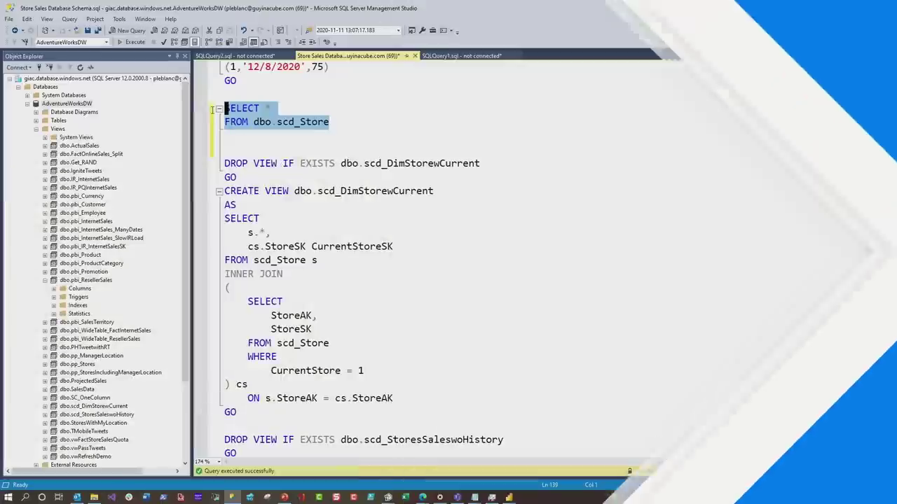
{"action": "key", "text": "F5"}
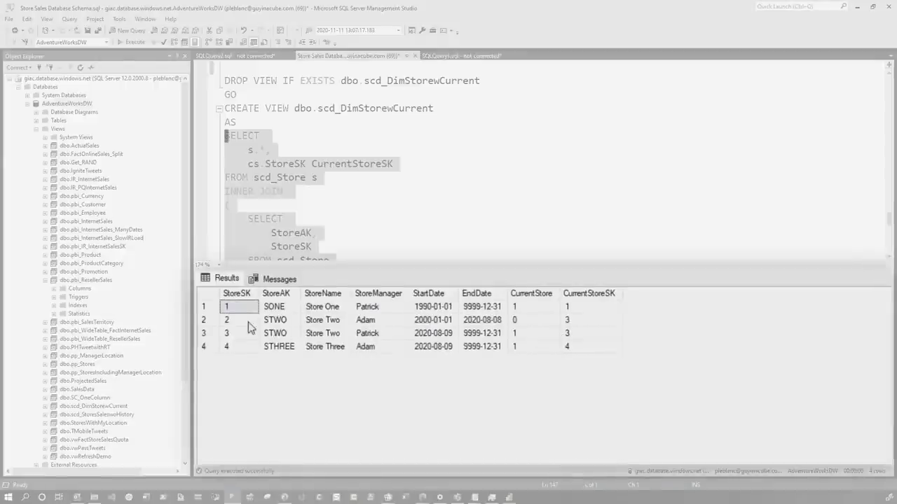
Examine the two Store Two rows in the query results and compare their CurrentStoreSK values.
{"action": "left_click_drag", "start_coordinate": [250, 327], "coordinate": [279, 322]}
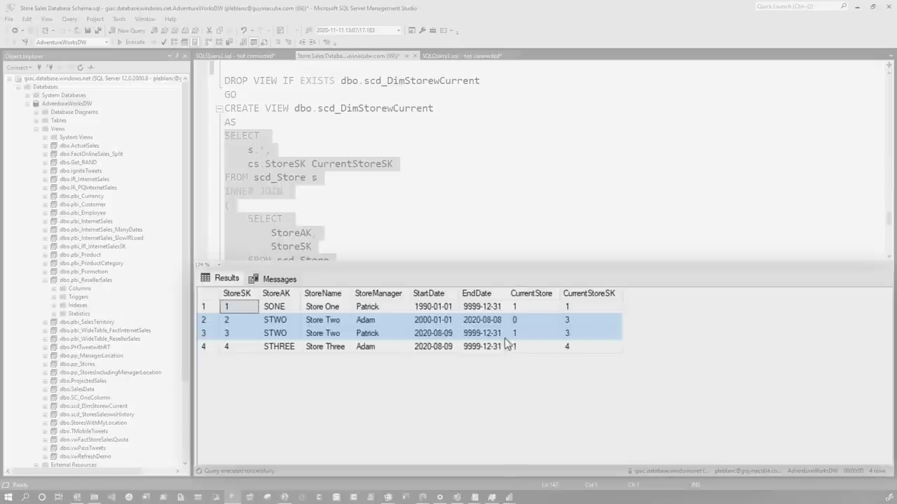
{"action": "left_click", "coordinate": [360, 333]}
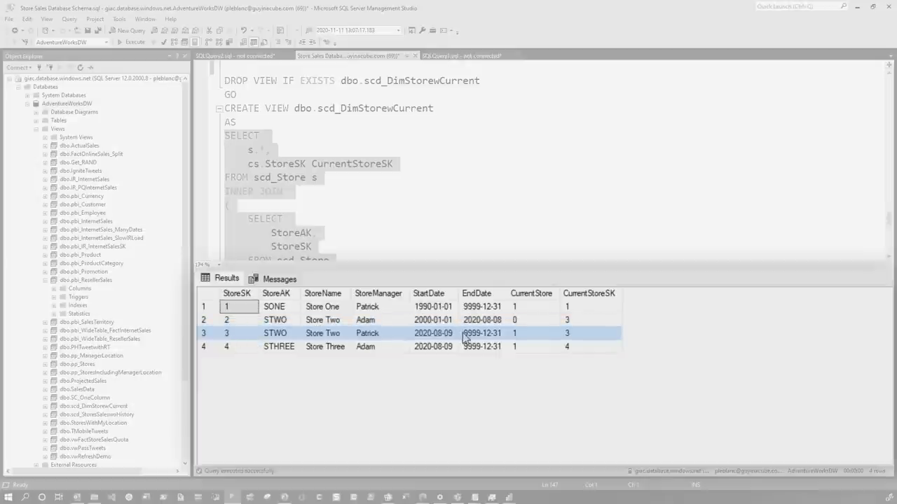
{"action": "left_click", "coordinate": [602, 294]}
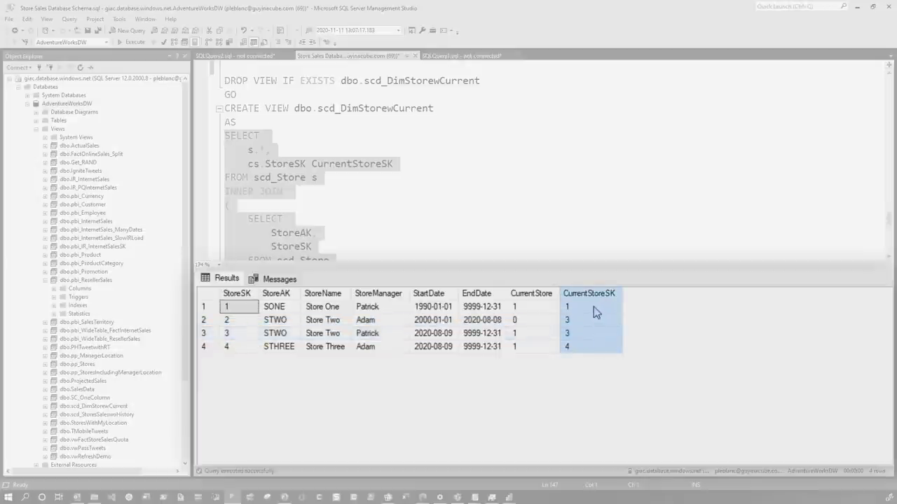
{"action": "left_click", "coordinate": [587, 321]}
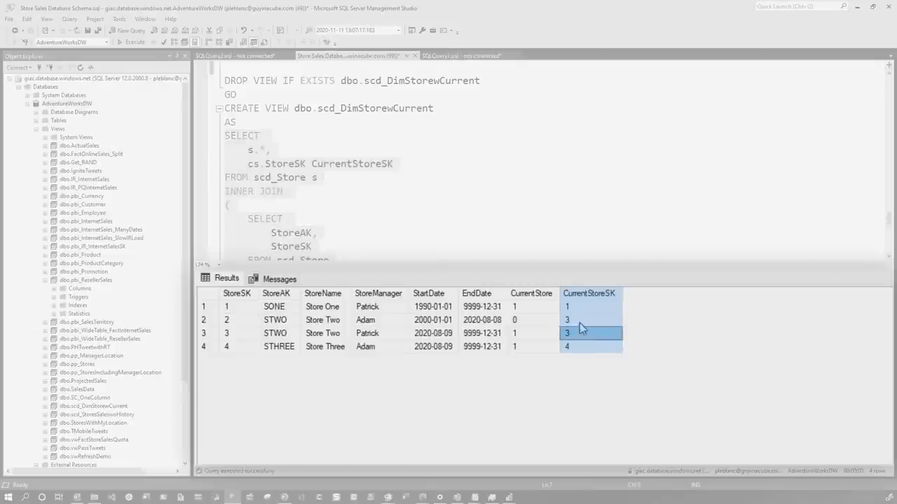
{"action": "left_click", "coordinate": [576, 335]}
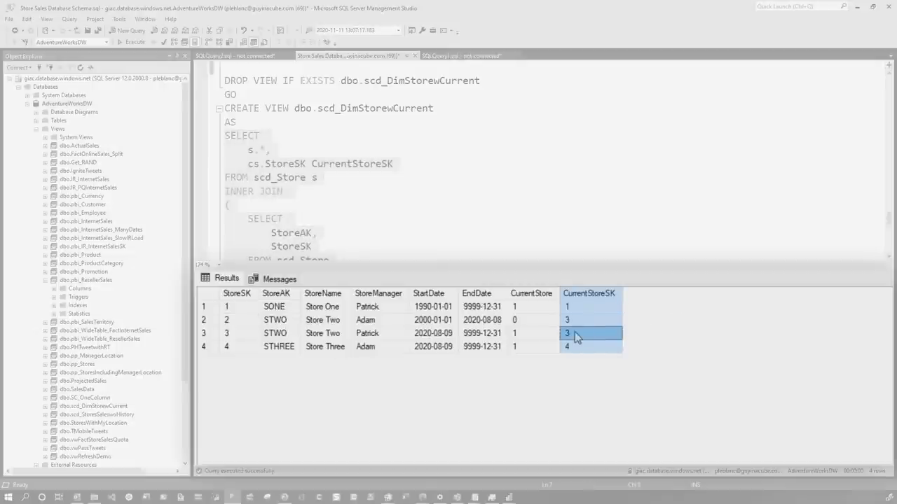
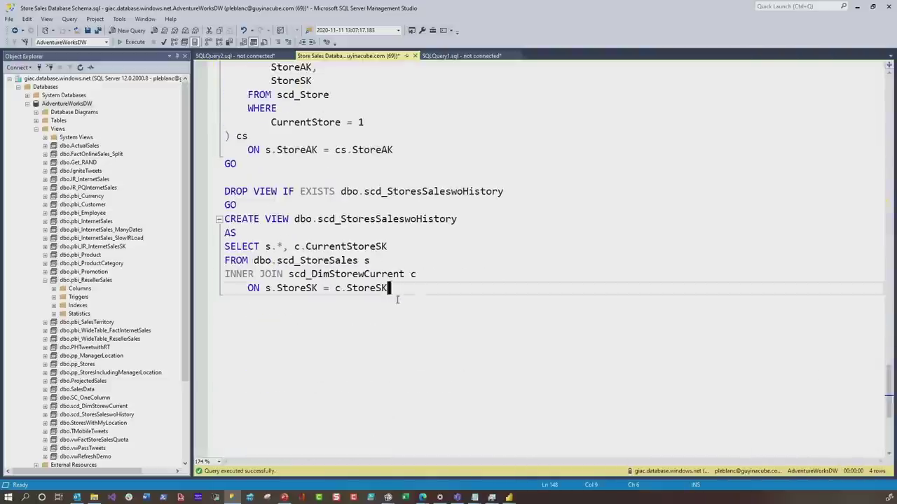
Run the SELECT statement inside the dbo.scd_StoresSaleswoHistory view definition and inspect the returned rows for StoreSK 2.
{"action": "left_click_drag", "start_coordinate": [390, 288], "coordinate": [224, 247]}
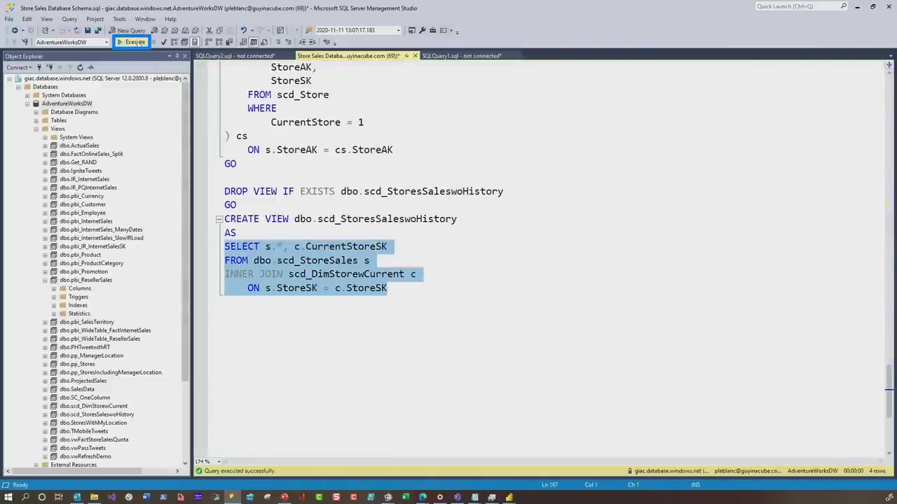
{"action": "left_click", "coordinate": [135, 43]}
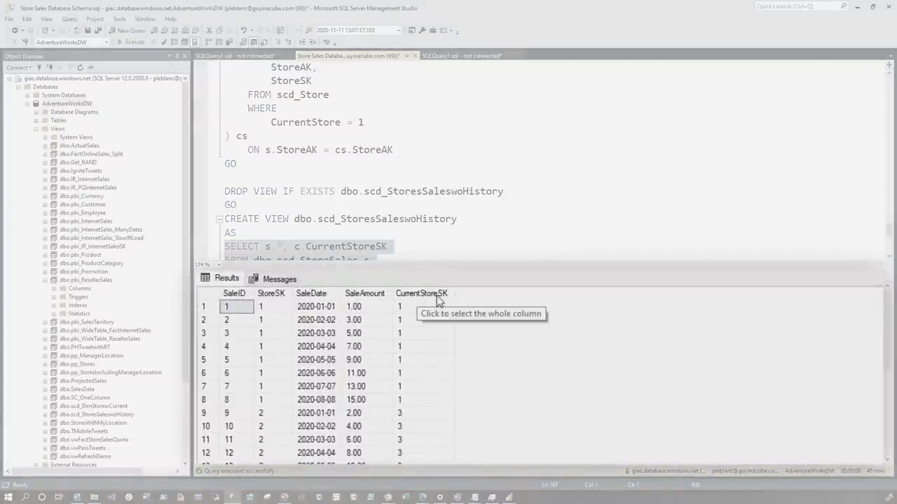
{"action": "left_click_drag", "start_coordinate": [304, 413], "coordinate": [304, 425]}
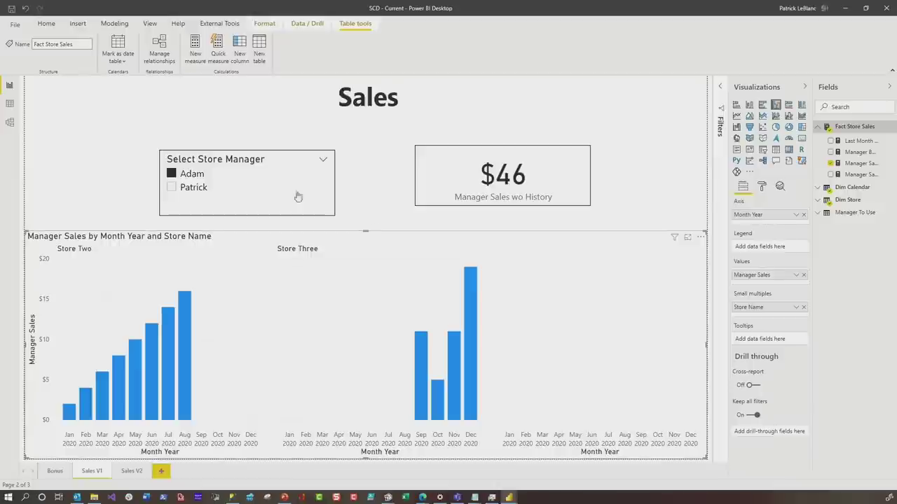
In the SCD - Current report in Power BI Desktop, examine the Dim Store relationships and the Manager Bonus and Manager Sales measures.
{"action": "left_click", "coordinate": [9, 122]}
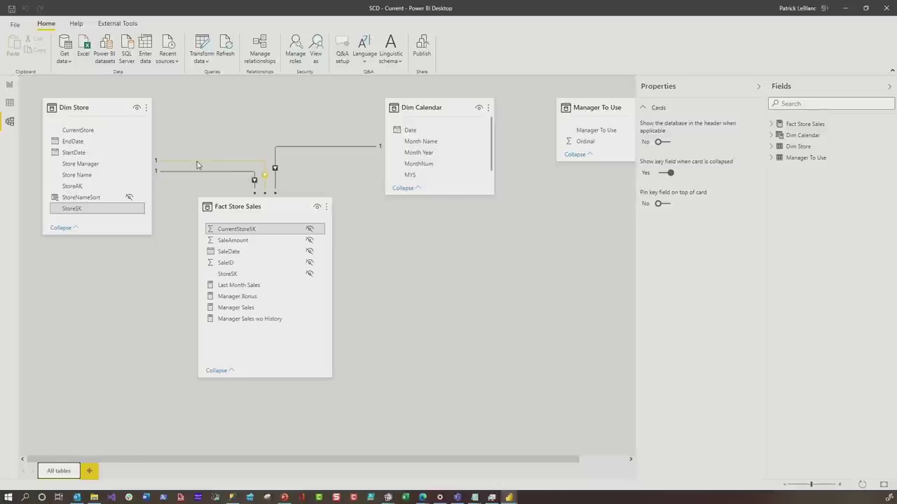
{"action": "left_click", "coordinate": [10, 84]}
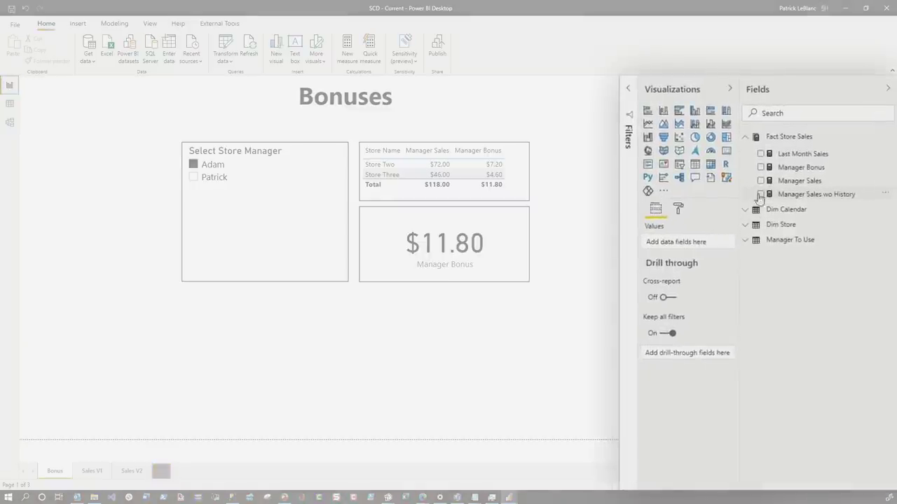
{"action": "left_click", "coordinate": [796, 168]}
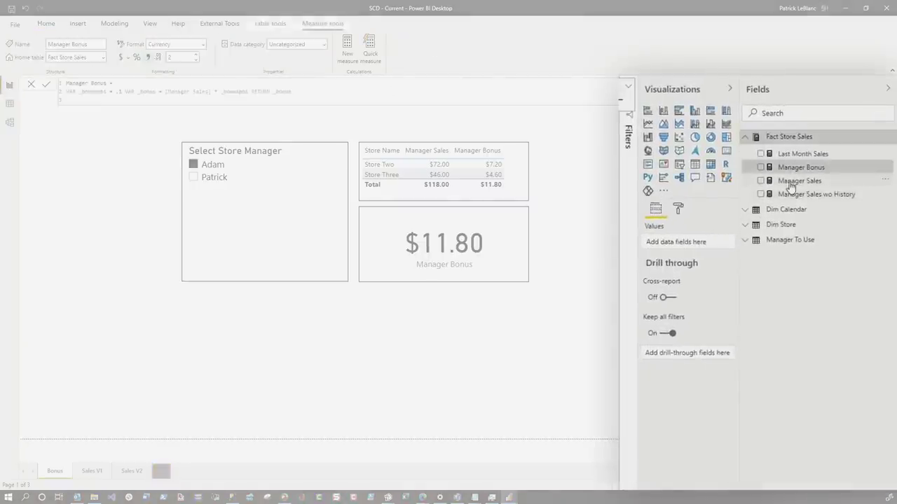
{"action": "left_click", "coordinate": [791, 184]}
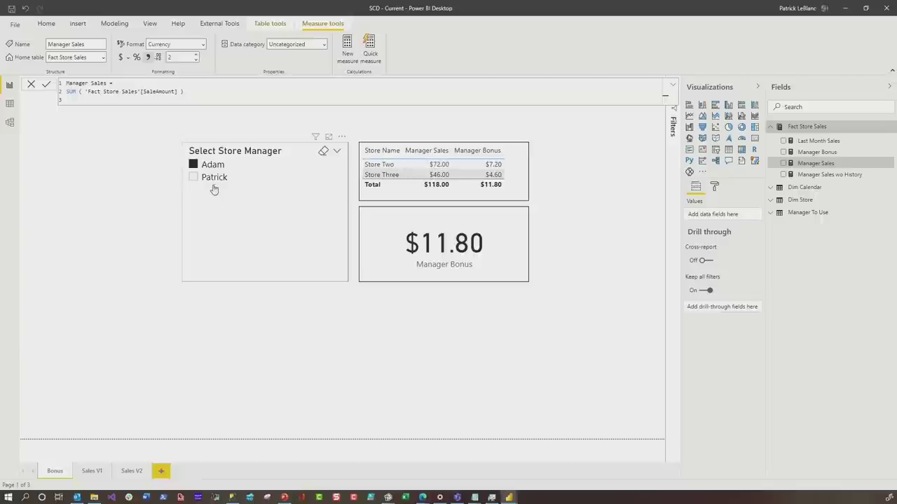
Compare the results for both store managers on the Bonus page and the Sales V1 page using the manager slicers.
{"action": "left_click", "coordinate": [192, 179]}
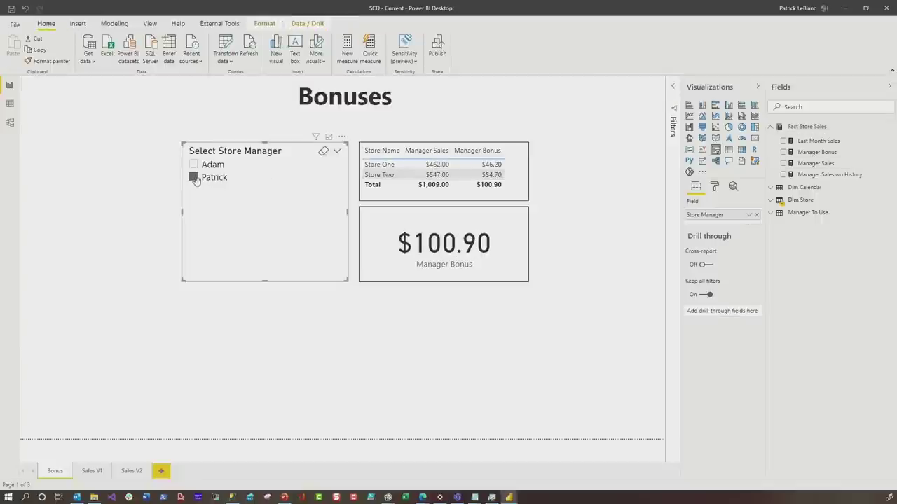
{"action": "left_click", "coordinate": [192, 165]}
{"action": "left_click", "coordinate": [92, 471]}
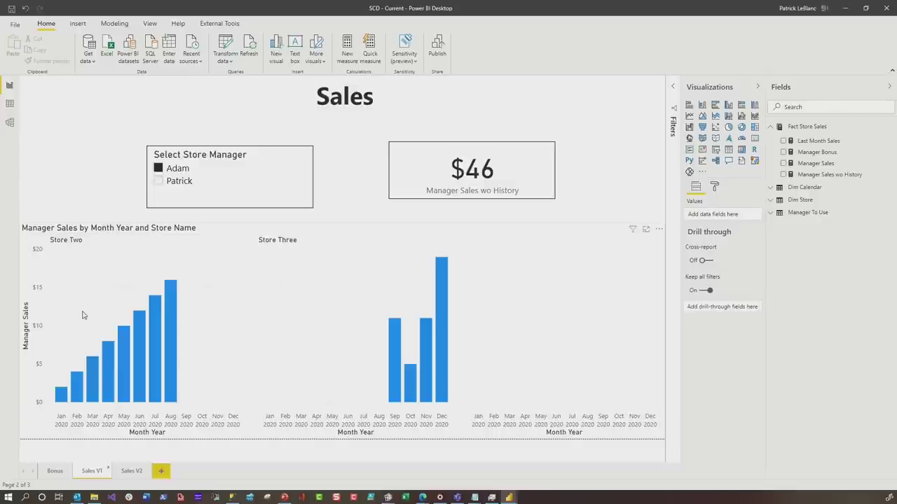
{"action": "left_click", "coordinate": [176, 181]}
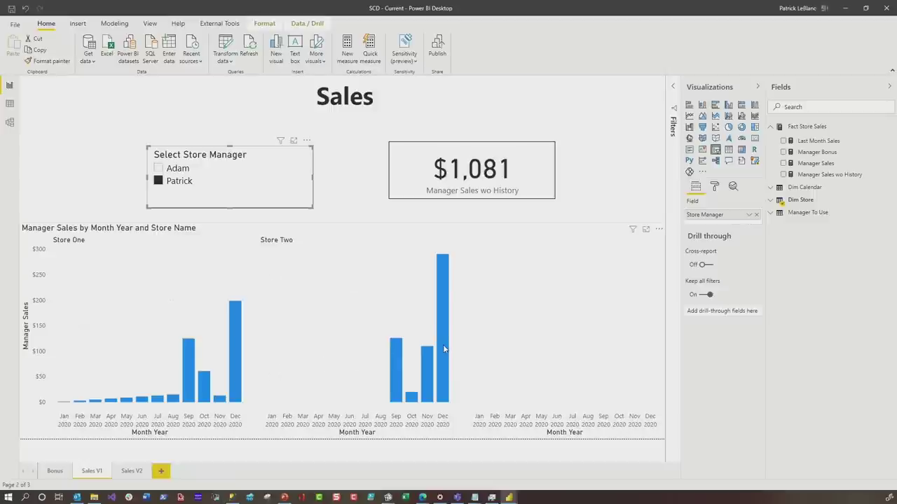
{"action": "left_click", "coordinate": [177, 170]}
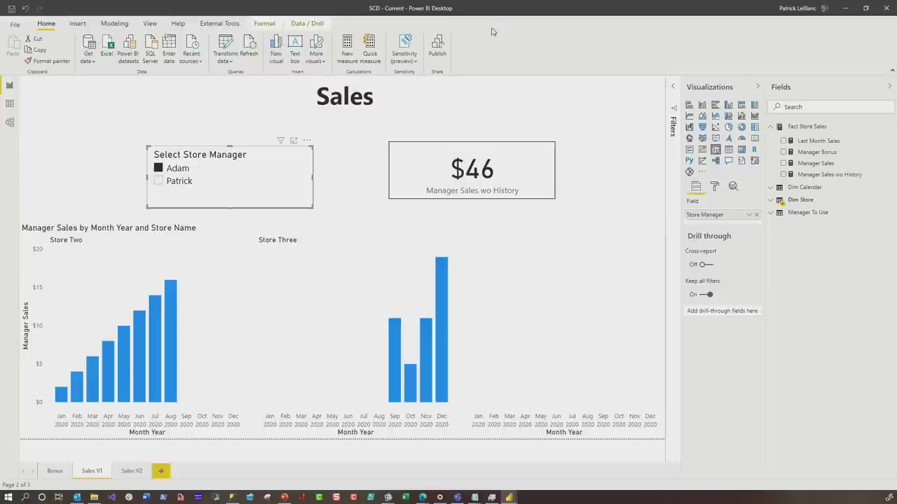
Show the formula of the Manager Sales wo History measure in the Fact Store Sales table.
{"action": "left_click", "coordinate": [816, 176]}
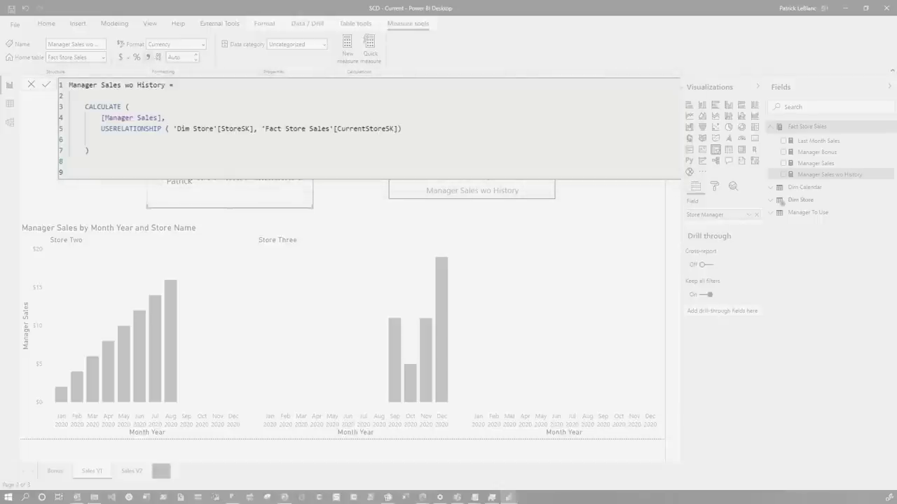
Replace Manager Sales with Manager Sales wo History in the Sales V1 column chart's values and filter the page to the other store manager.
{"action": "left_click", "coordinate": [315, 315]}
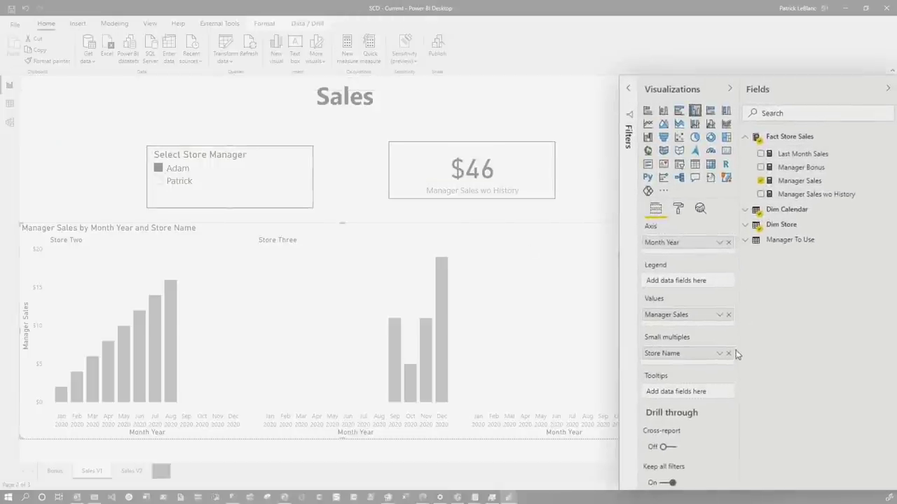
{"action": "left_click", "coordinate": [729, 315]}
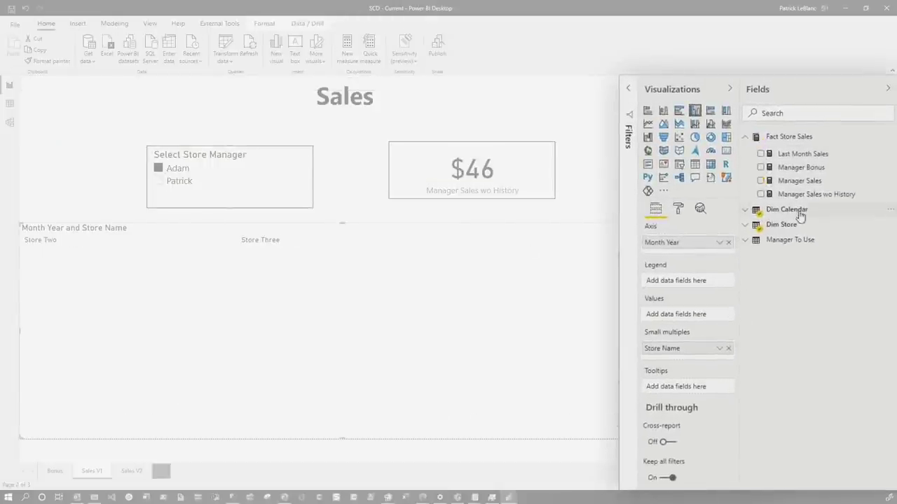
{"action": "left_click_drag", "start_coordinate": [799, 194], "coordinate": [677, 320]}
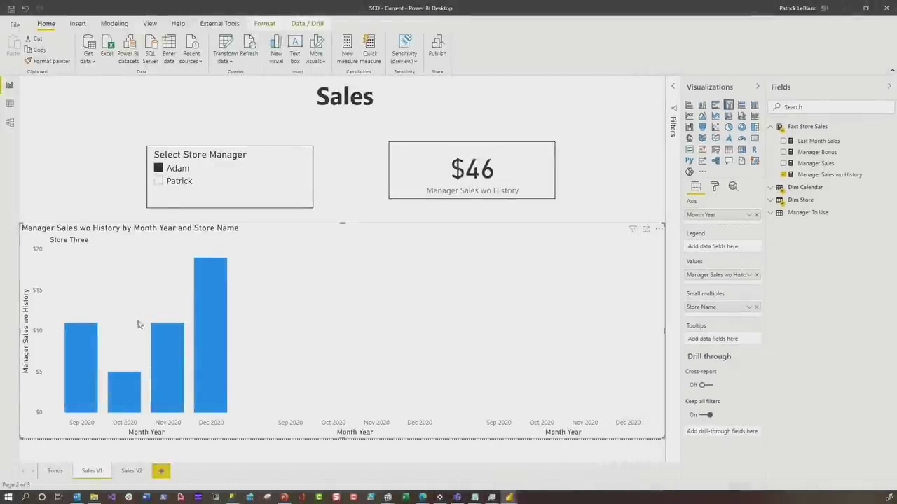
{"action": "left_click", "coordinate": [159, 181]}
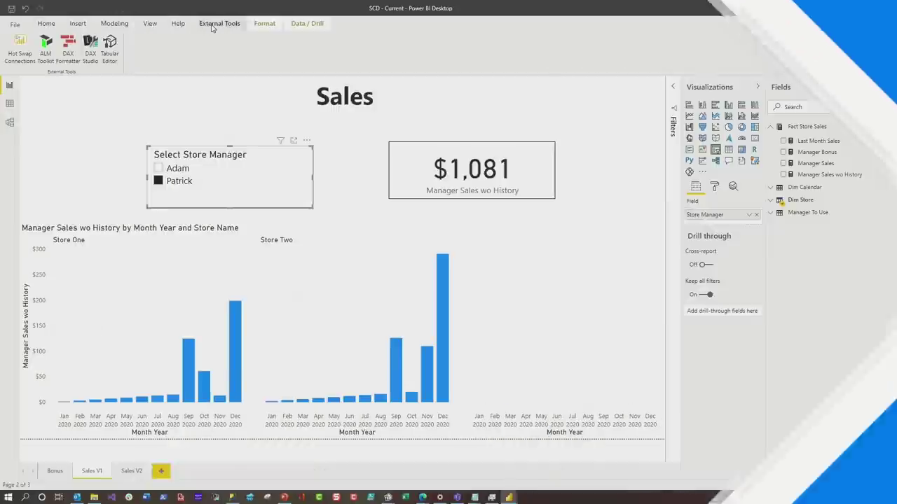
In Tabular Editor, examine the Historical and Current Manager calculation items of the Manager To Use calculation group.
{"action": "left_click", "coordinate": [109, 43]}
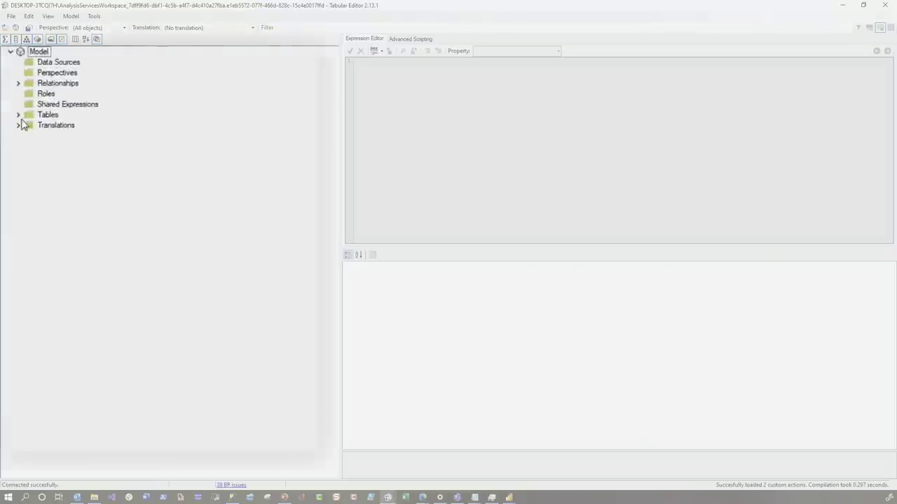
{"action": "left_click", "coordinate": [20, 119]}
{"action": "right_click", "coordinate": [52, 120]}
{"action": "mouse_move", "coordinate": [86, 154]}
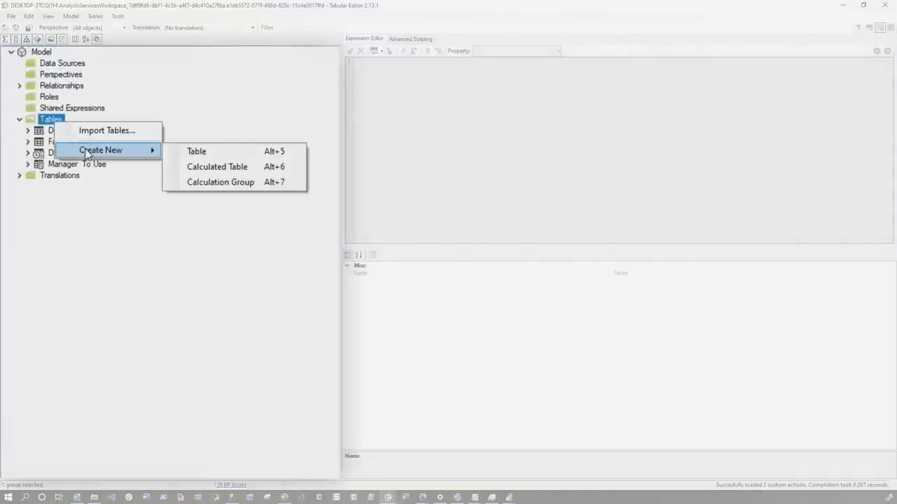
{"action": "left_click", "coordinate": [126, 188]}
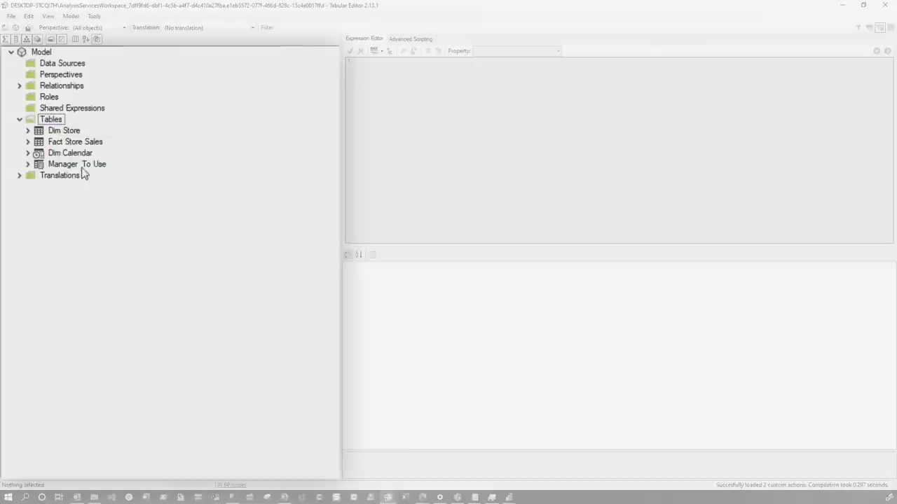
{"action": "left_click", "coordinate": [28, 164]}
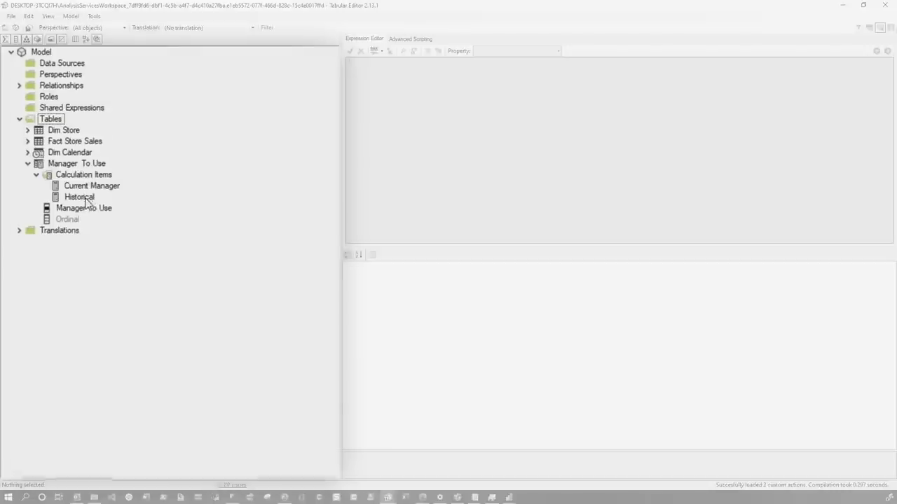
{"action": "left_click", "coordinate": [82, 199]}
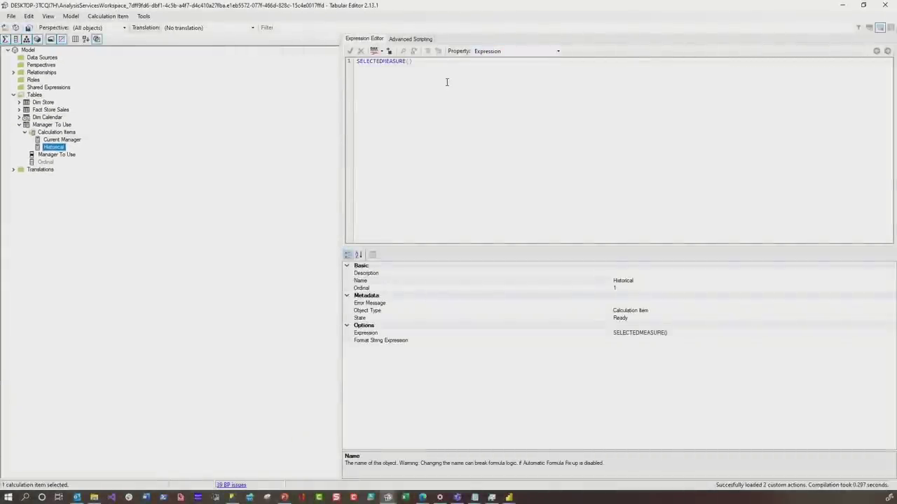
{"action": "left_click", "coordinate": [74, 142]}
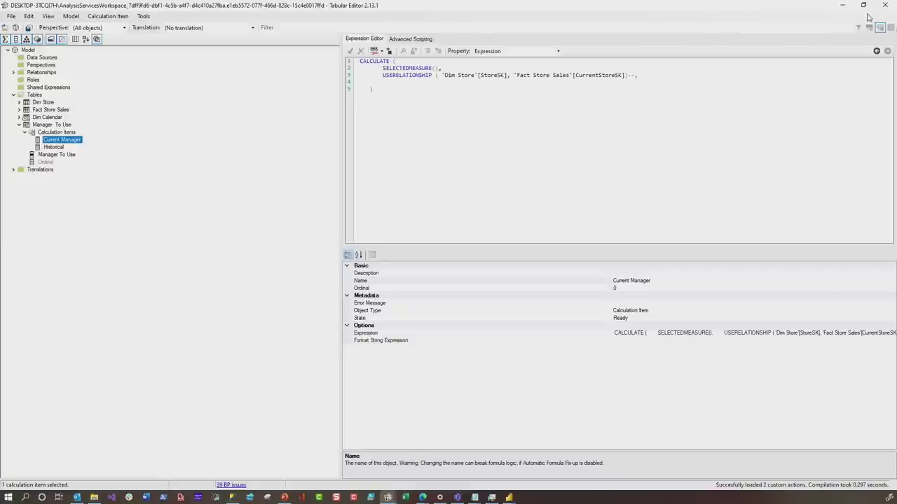
{"action": "left_click", "coordinate": [843, 6]}
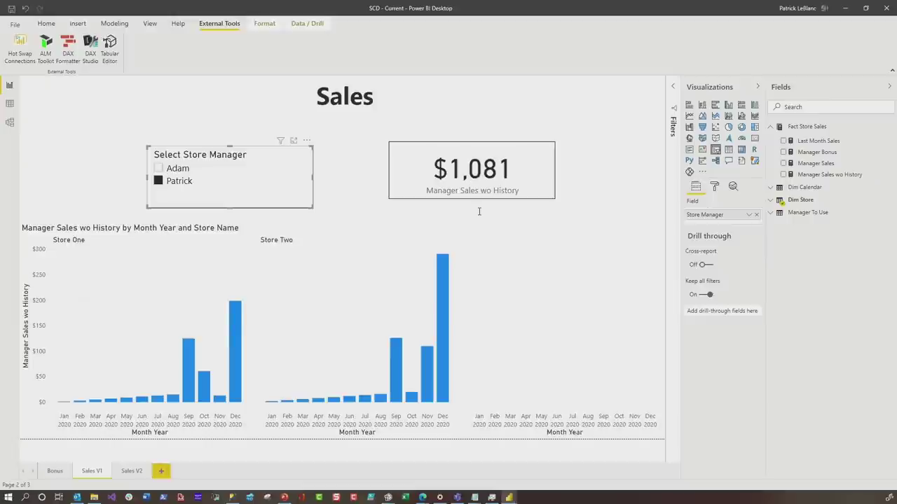
On the Sales V2 page, examine the formula of the Manager Sales measure used in the column chart.
{"action": "left_click", "coordinate": [129, 471]}
{"action": "left_click", "coordinate": [197, 264]}
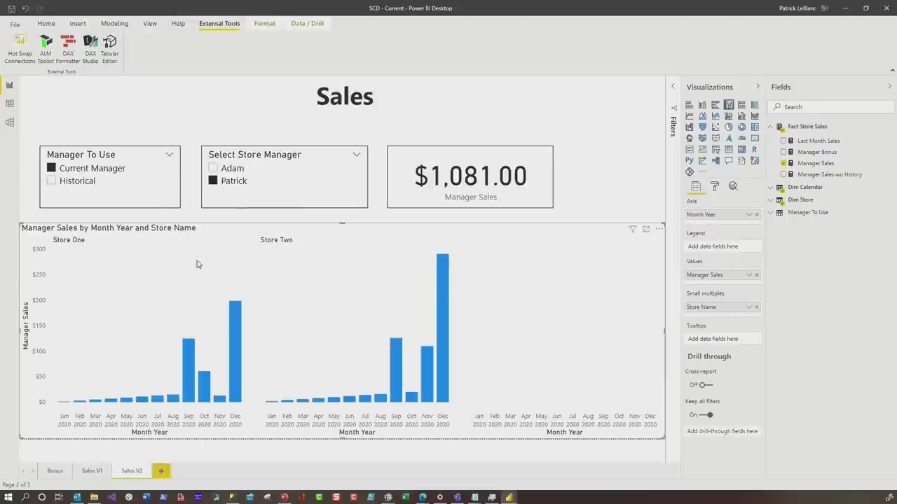
{"action": "left_click", "coordinate": [825, 164]}
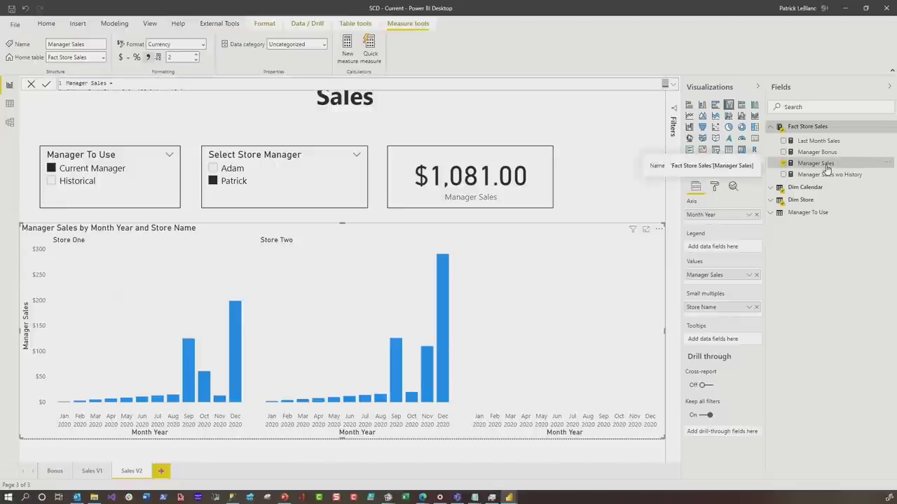
{"action": "left_click", "coordinate": [672, 85]}
{"action": "left_click", "coordinate": [674, 87]}
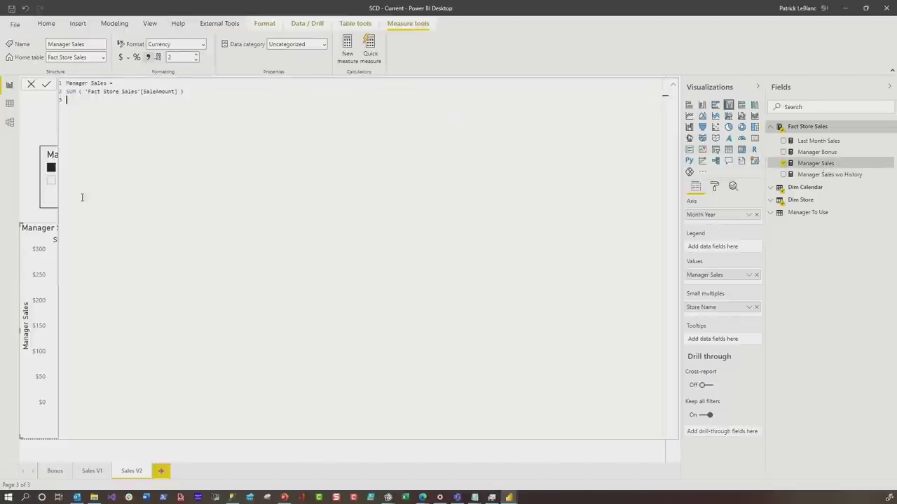
{"action": "left_click", "coordinate": [673, 87]}
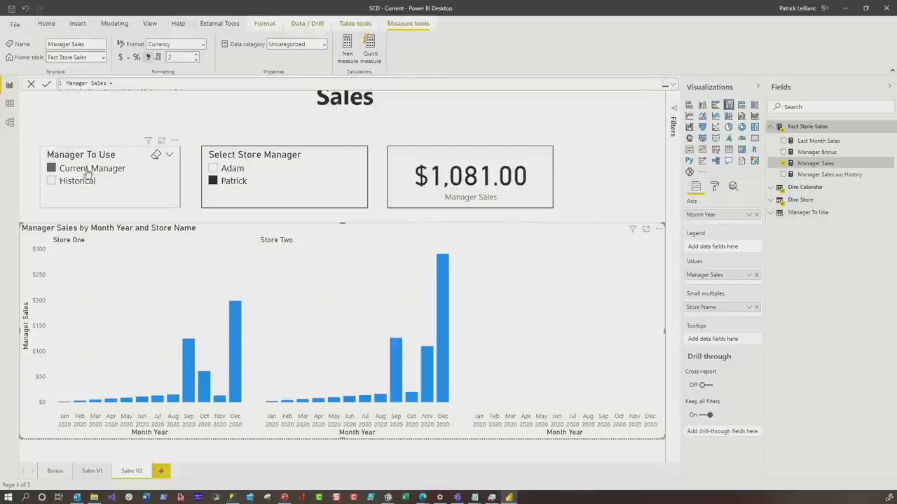
Compare the Historical and Current Manager results for both store managers using the Sales V2 slicers.
{"action": "left_click", "coordinate": [76, 181]}
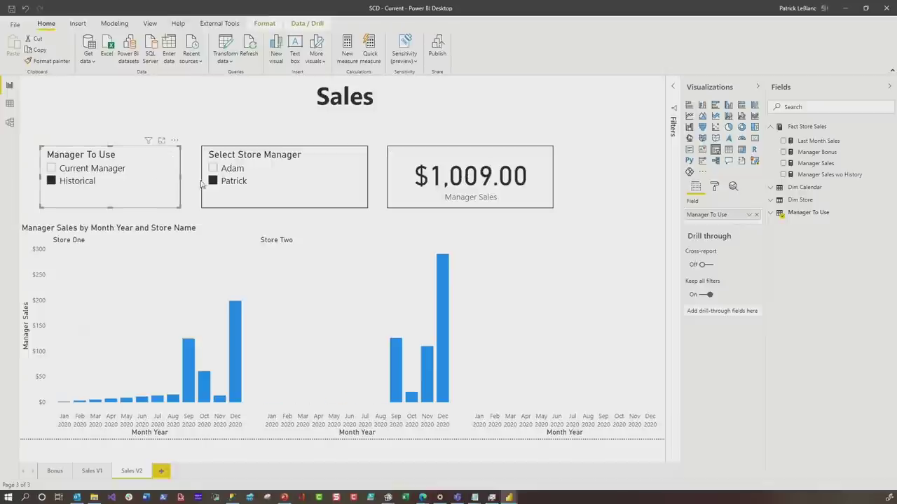
{"action": "left_click", "coordinate": [213, 181]}
{"action": "left_click", "coordinate": [230, 169]}
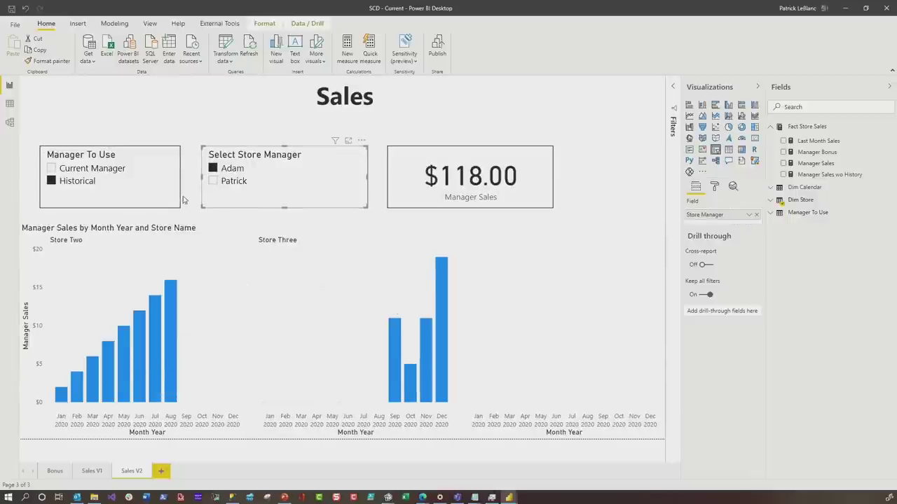
{"action": "left_click", "coordinate": [103, 171]}
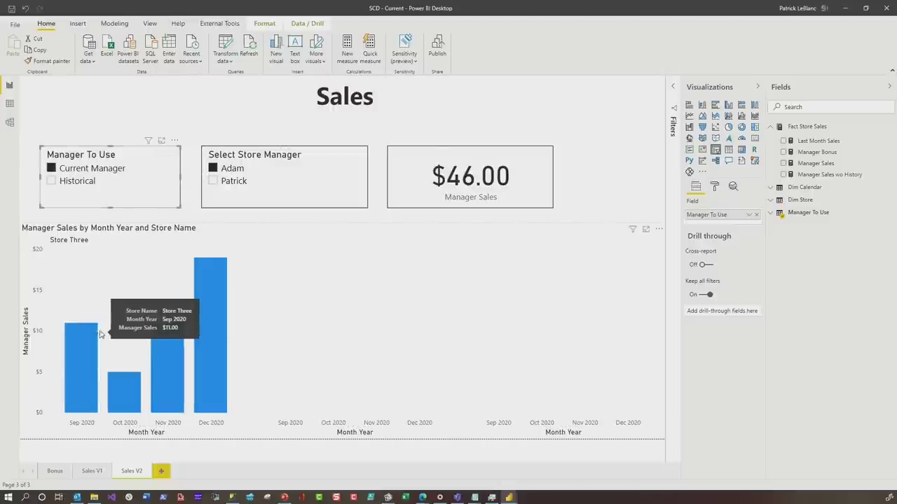
{"action": "left_click", "coordinate": [213, 182]}
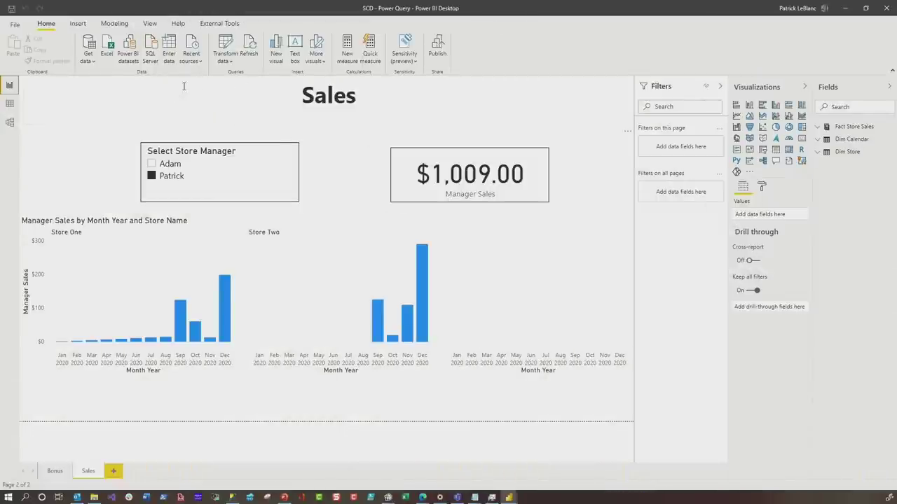
Open the Fact Store Sales query in the Power Query Editor, and copy the entire function code from fn_GetCurrentStoreSK.txt in Notepad.
{"action": "left_click", "coordinate": [224, 46]}
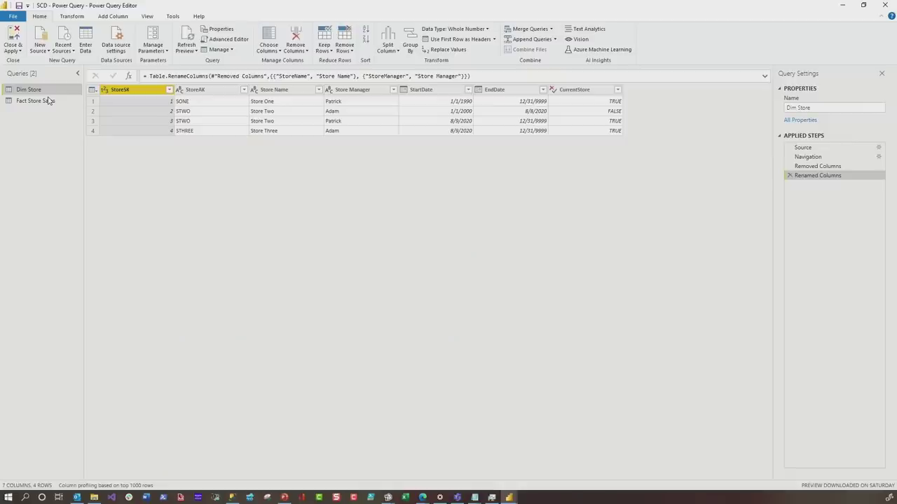
{"action": "left_click", "coordinate": [49, 101]}
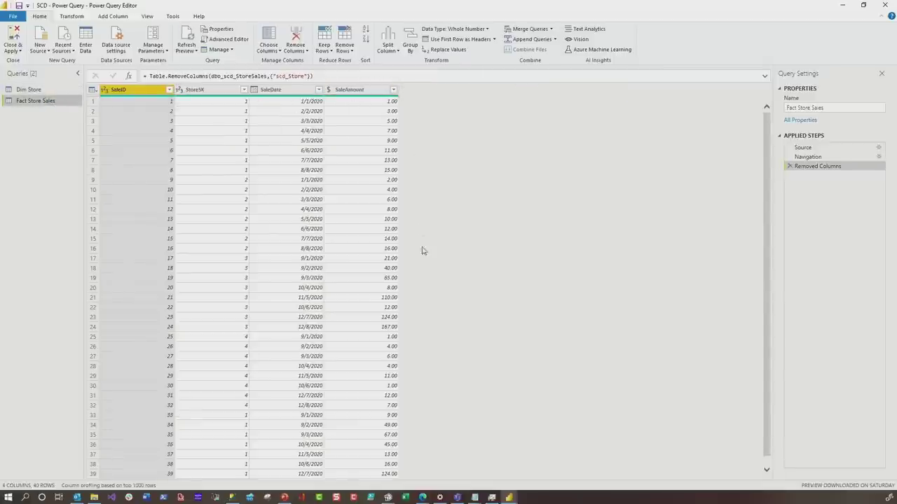
{"action": "left_click", "coordinate": [94, 498]}
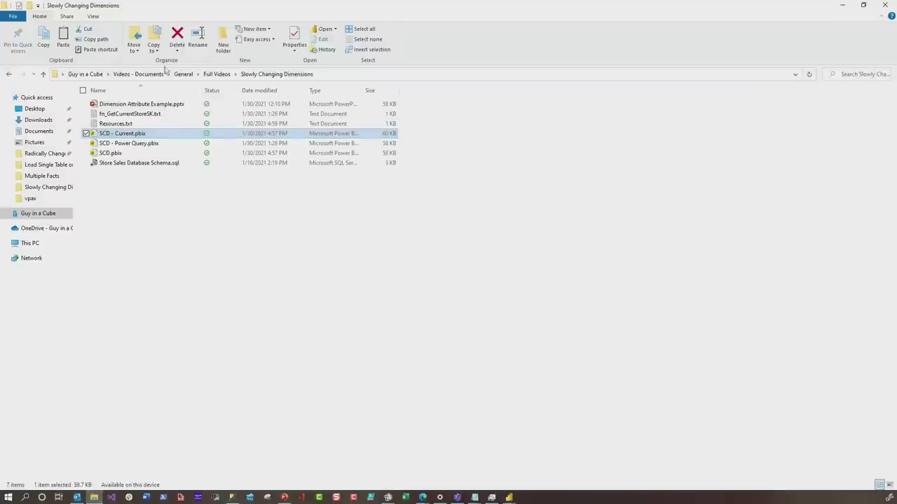
{"action": "double_click", "coordinate": [131, 115]}
{"action": "left_click_drag", "start_coordinate": [274, 251], "coordinate": [107, 86]}
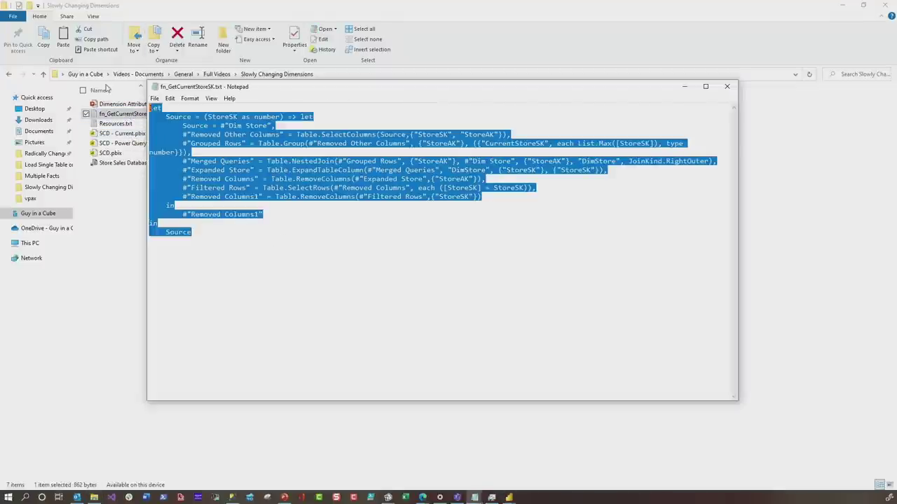
Back in the Power Query Editor, create a blank query and replace its code with the copied StoreSK function.
{"action": "mouse_move", "coordinate": [510, 498]}
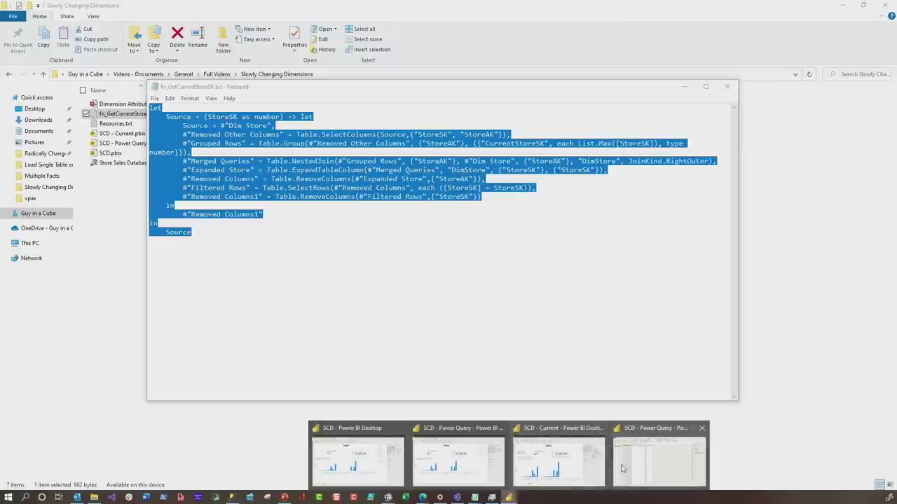
{"action": "left_click", "coordinate": [659, 459]}
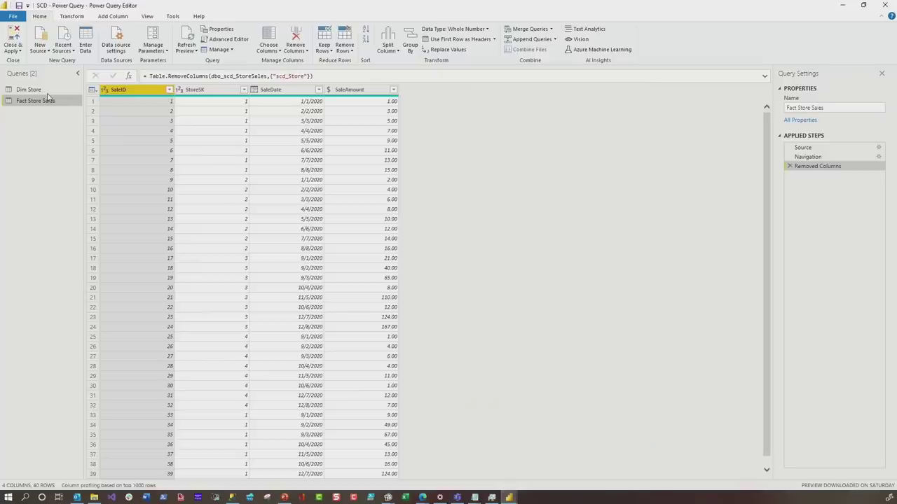
{"action": "left_click", "coordinate": [40, 47]}
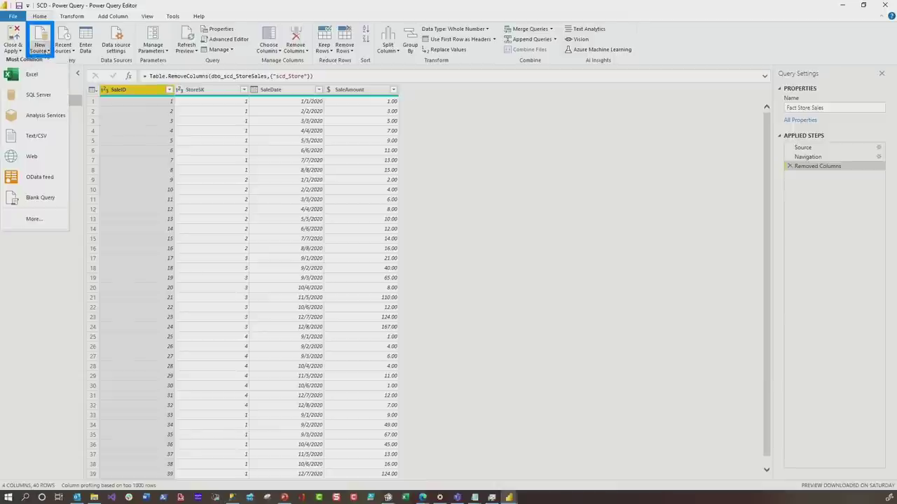
{"action": "left_click", "coordinate": [40, 199]}
{"action": "right_click", "coordinate": [41, 117]}
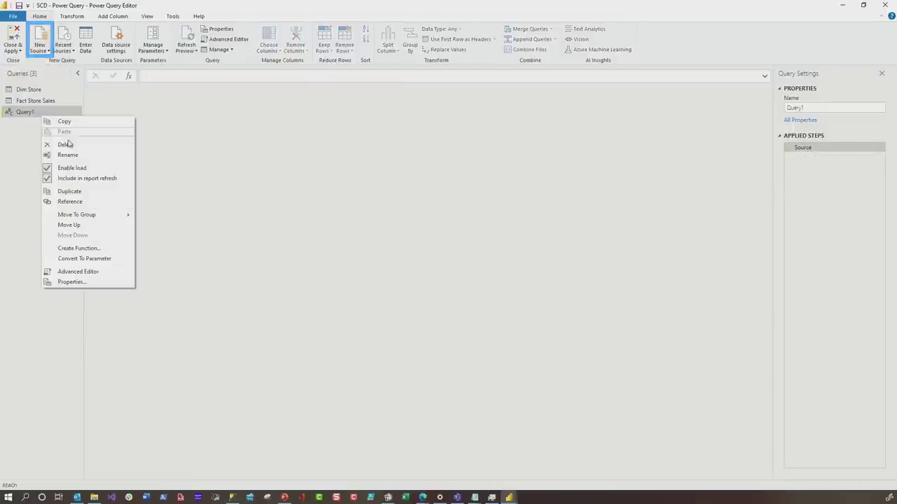
{"action": "left_click", "coordinate": [103, 270]}
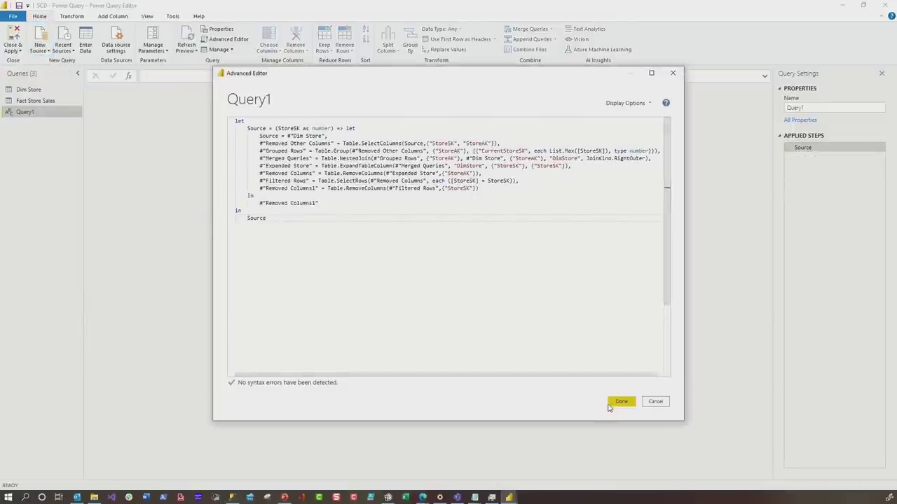
{"action": "left_click", "coordinate": [610, 406]}
Rename the new function query as fn_GetCurrentStoreSK.
{"action": "left_click", "coordinate": [810, 108]}
{"action": "double_click", "coordinate": [809, 108]}
{"action": "key", "text": "BackSpace"}
{"action": "type", "text": "fn_GetCurrentStore"}
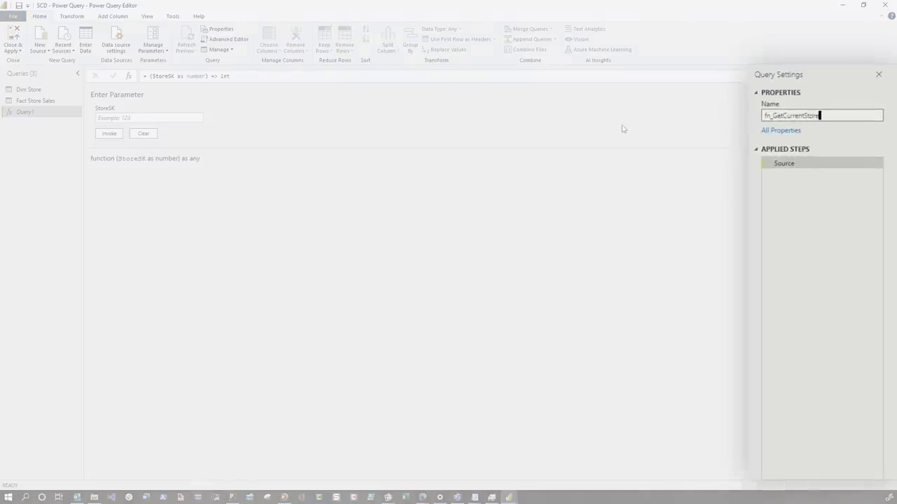
{"action": "type", "text": "SK"}
{"action": "key", "text": "Return"}
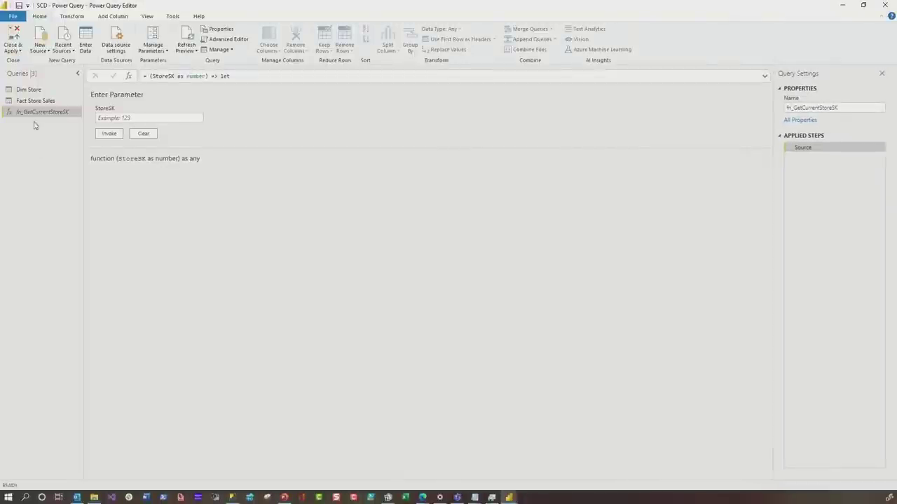
In Fact Store Sales, invoke fn_GetCurrentStoreSK on the StoreSK column as a new column and expand it to CurrentStoreSK without a name prefix.
{"action": "left_click", "coordinate": [28, 103]}
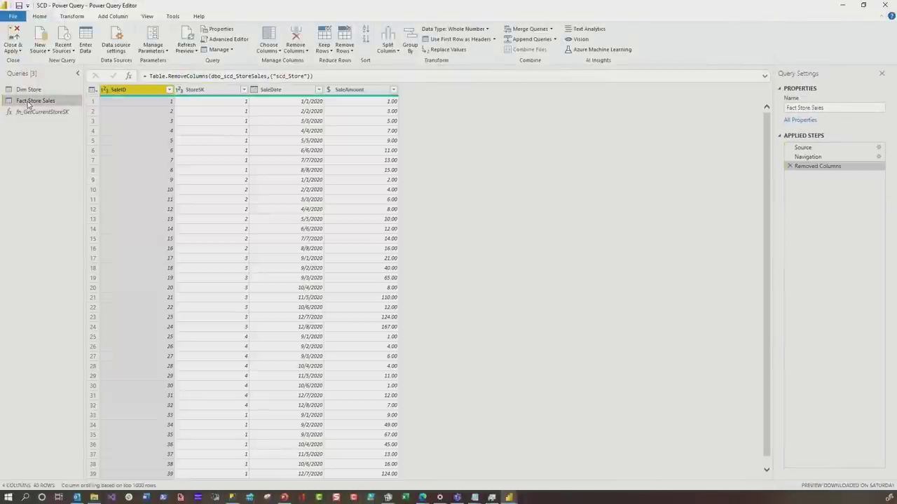
{"action": "left_click", "coordinate": [112, 16]}
{"action": "left_click", "coordinate": [77, 47]}
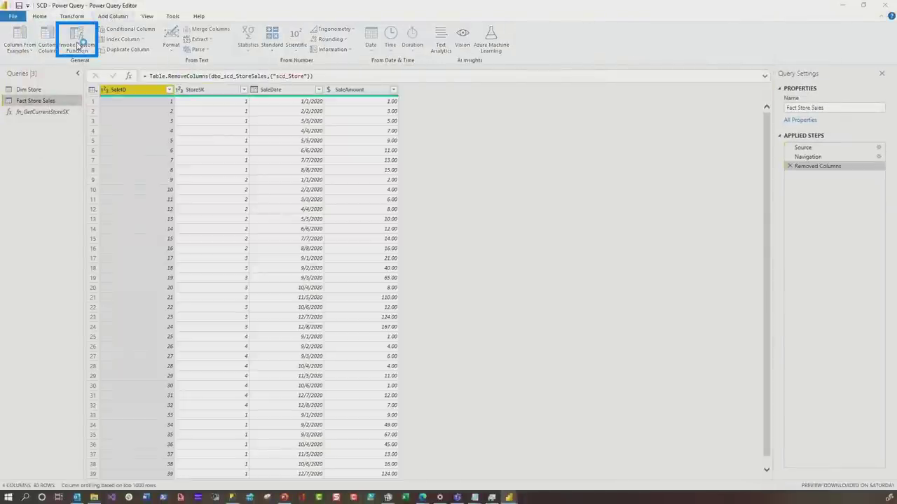
{"action": "left_click", "coordinate": [401, 257]}
{"action": "left_click", "coordinate": [351, 274]}
{"action": "left_click", "coordinate": [366, 258]}
{"action": "left_click", "coordinate": [346, 266]}
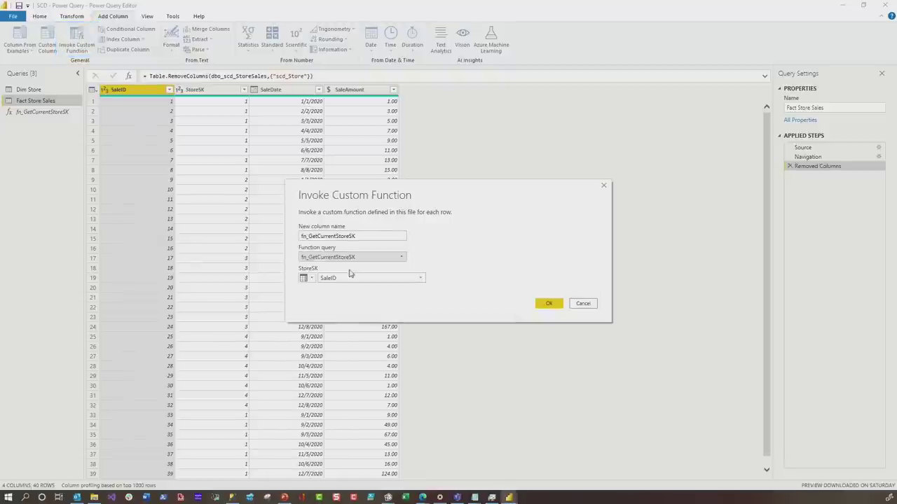
{"action": "left_click", "coordinate": [351, 281]}
{"action": "left_click", "coordinate": [344, 297]}
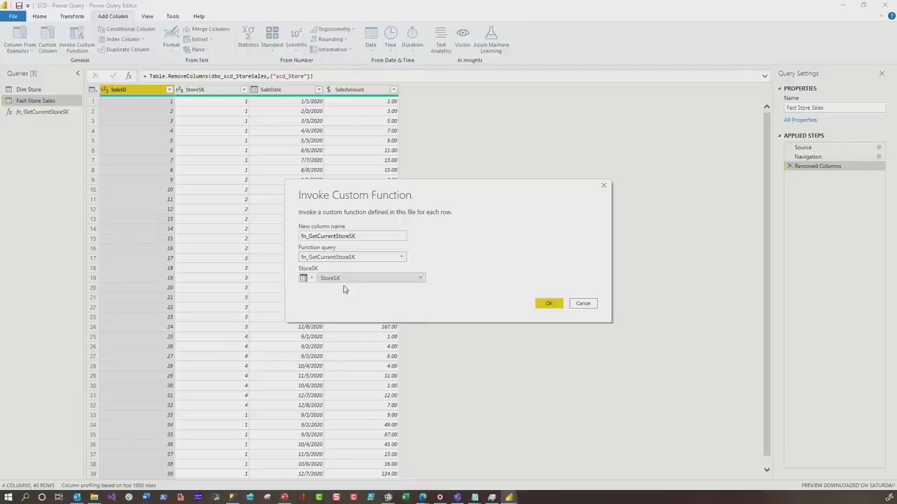
{"action": "left_click", "coordinate": [546, 303]}
{"action": "left_click", "coordinate": [475, 90]}
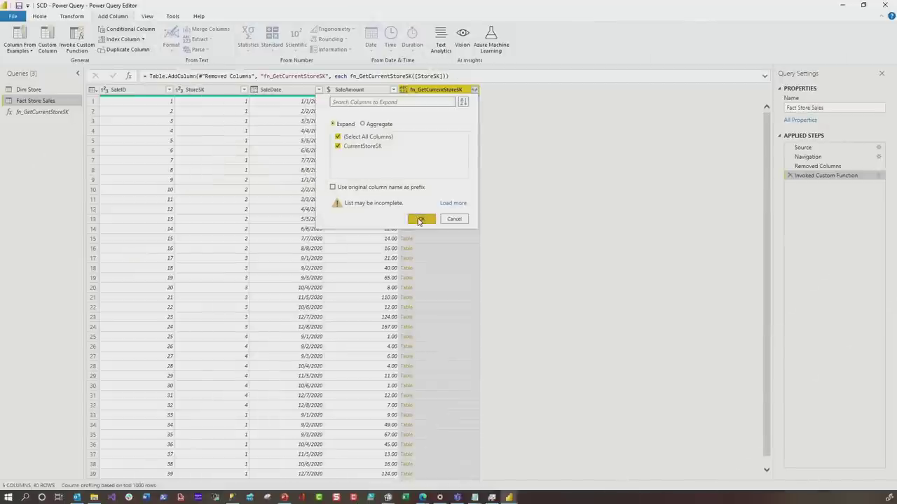
{"action": "left_click", "coordinate": [416, 219]}
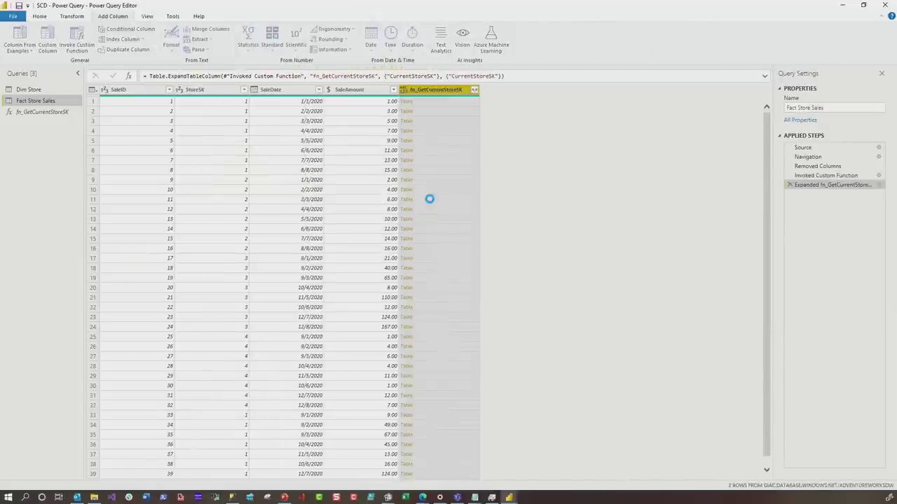